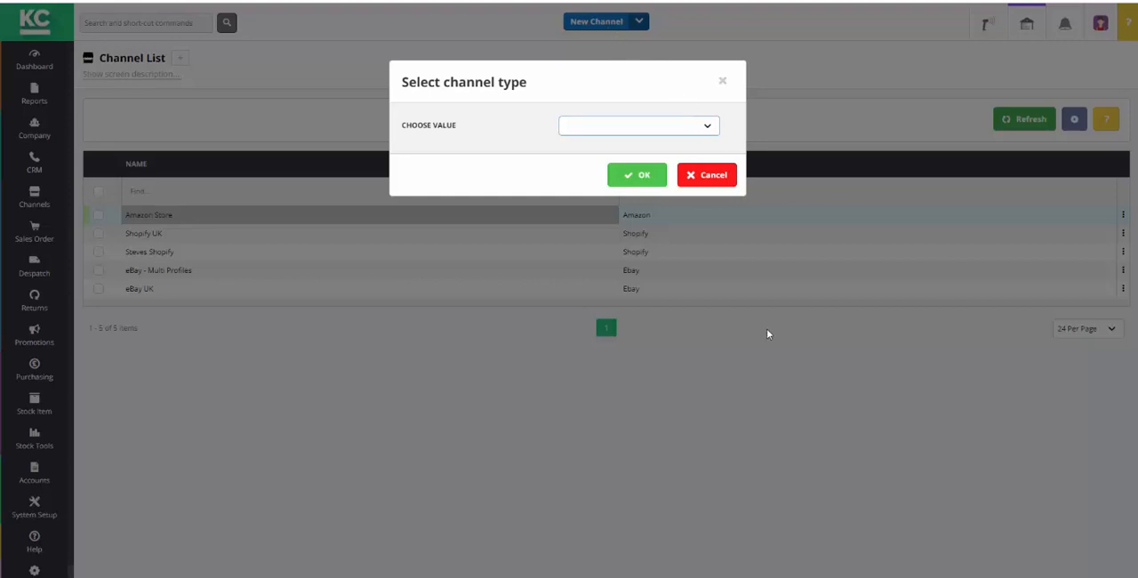
- Create a new channel of type BigCommerce and name it BigCommerce Store
left_click(709, 128)
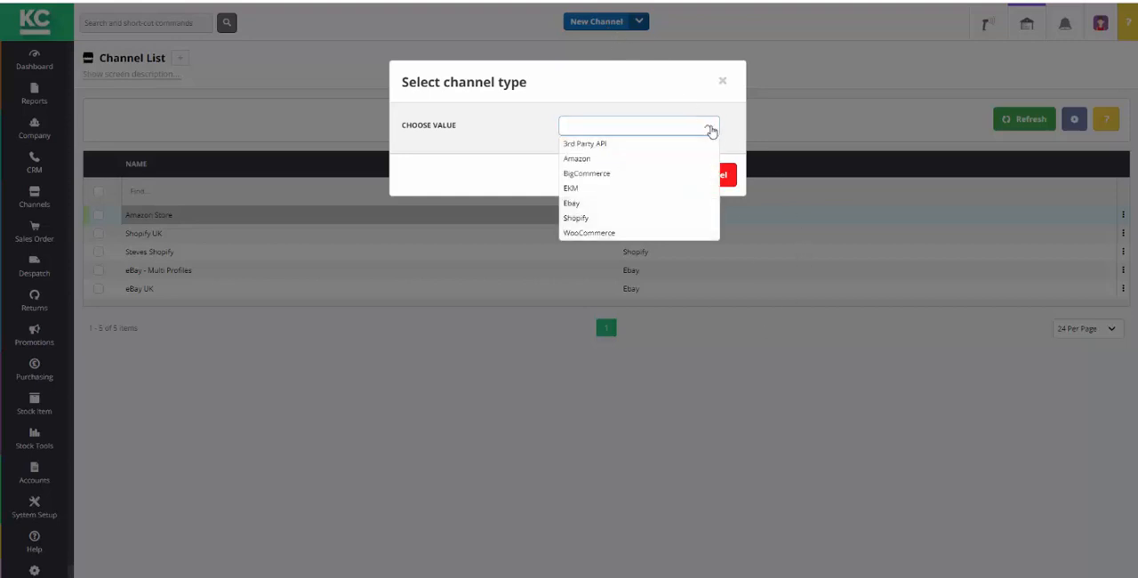
left_click(609, 175)
left_click(635, 175)
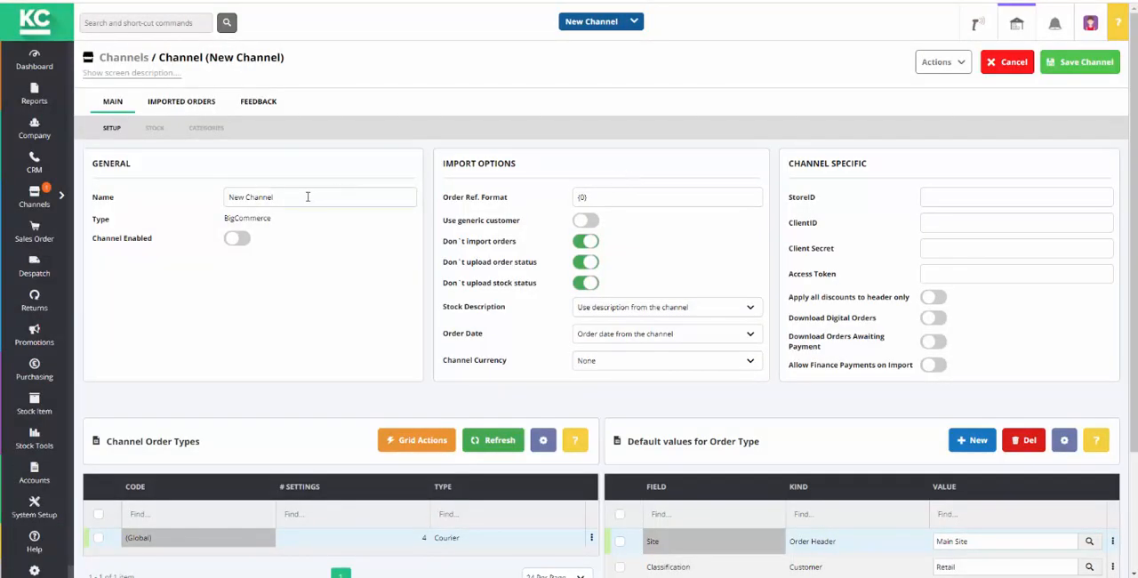
triple_click(270, 197)
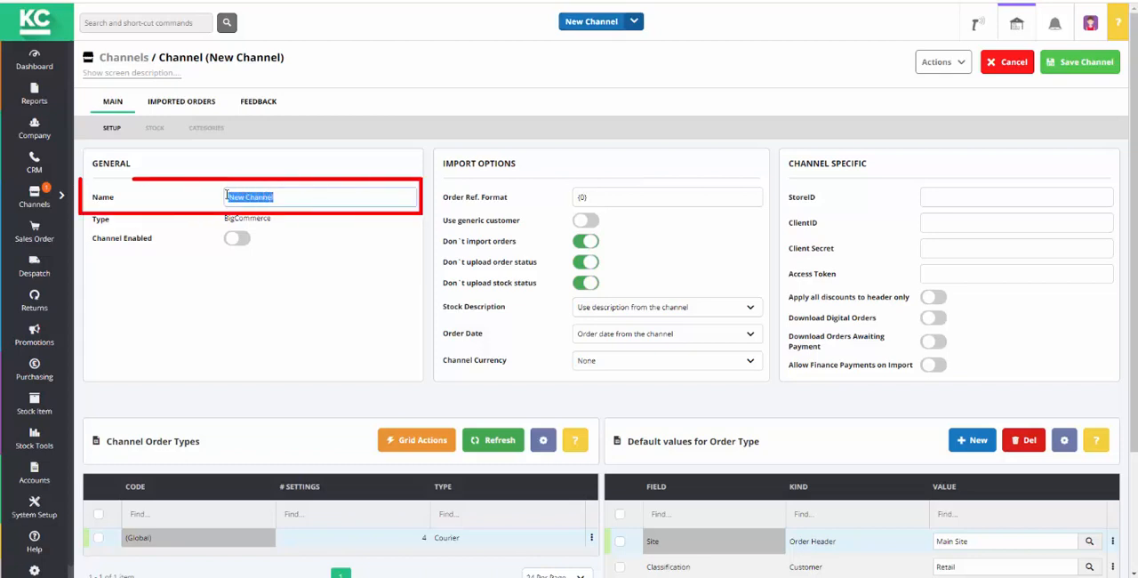
type("Bi")
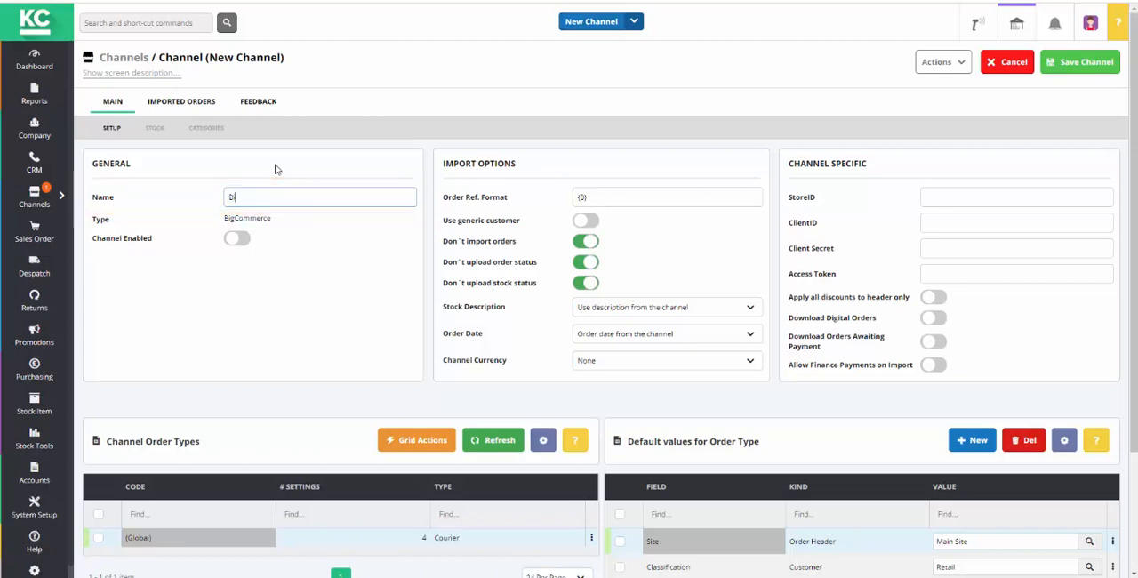
type("gCommerce Store")
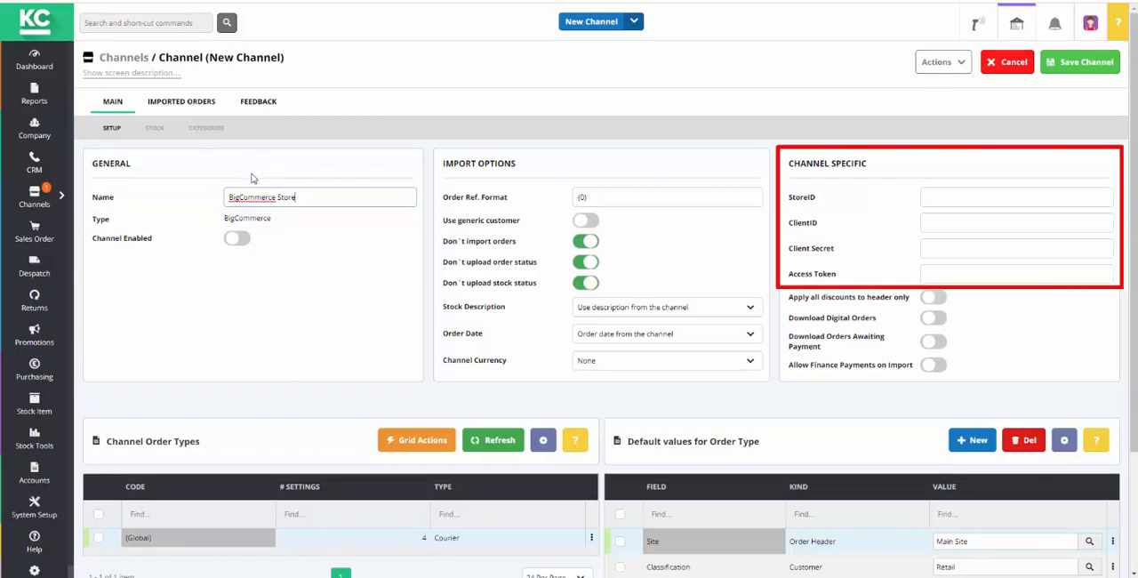
left_click(183, 296)
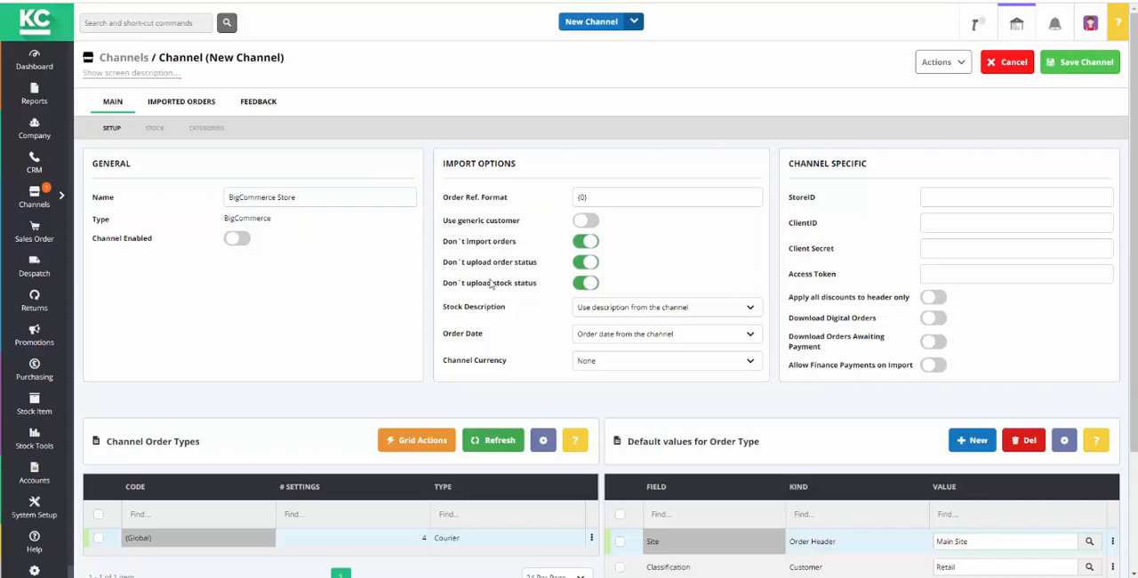
- Add the prefix BIG in front of the placeholder in the channel's order reference format
left_click(579, 198)
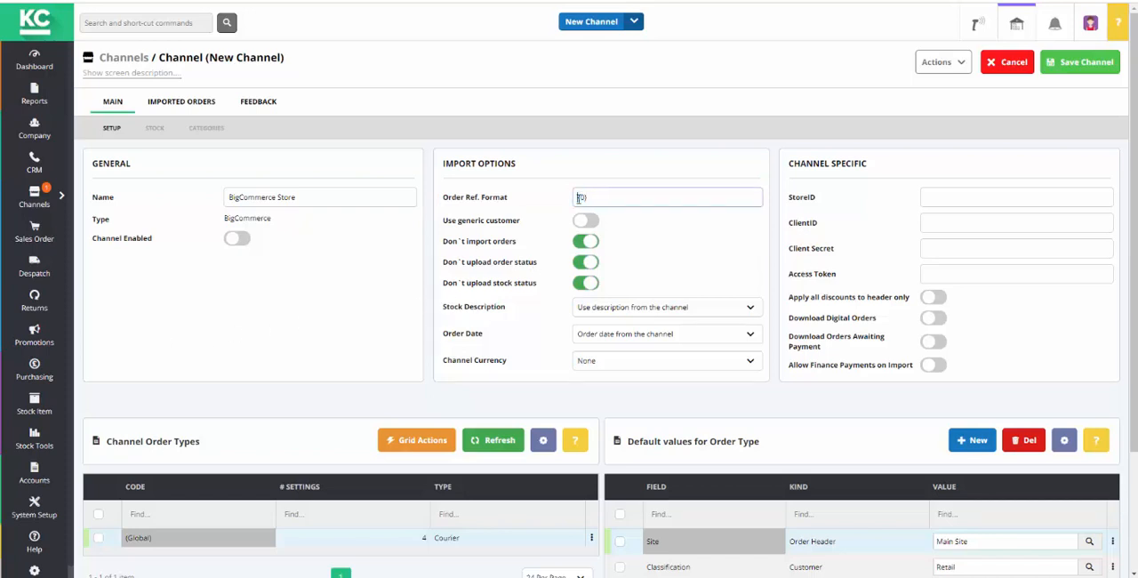
type("BIG")
left_click(385, 322)
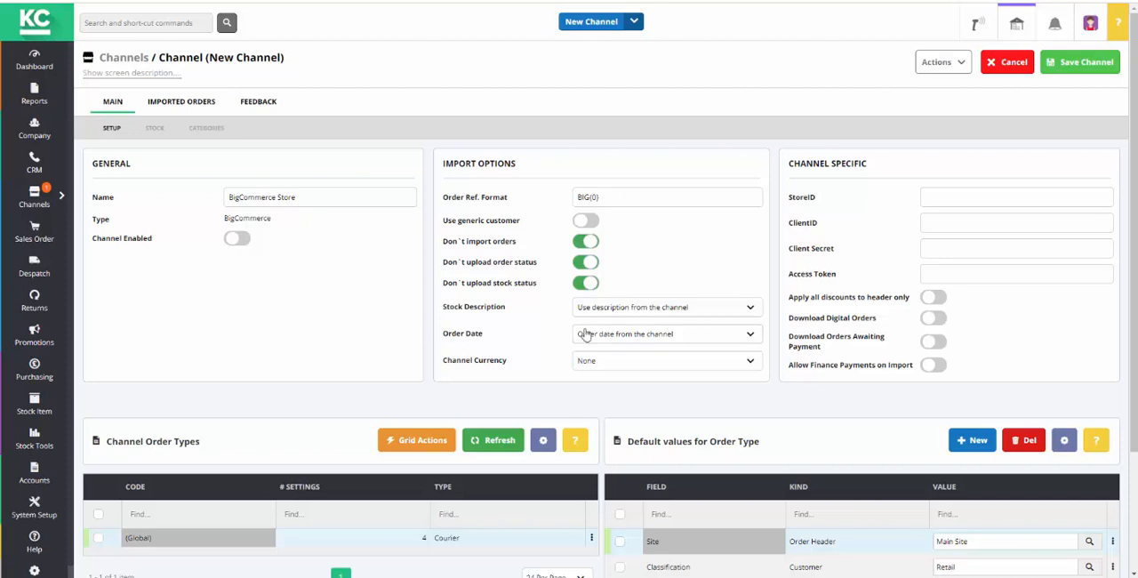
- Disable "Don't upload order status" and "Don't upload stock status", and set the stock description to "Use stock description from Khaos Control"
left_click(593, 265)
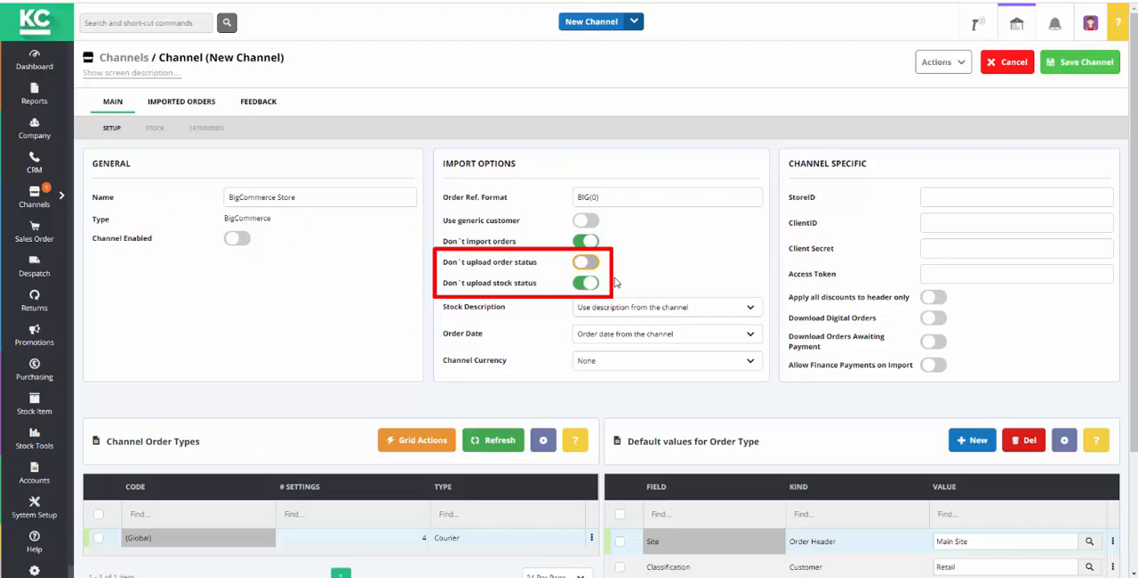
left_click(593, 285)
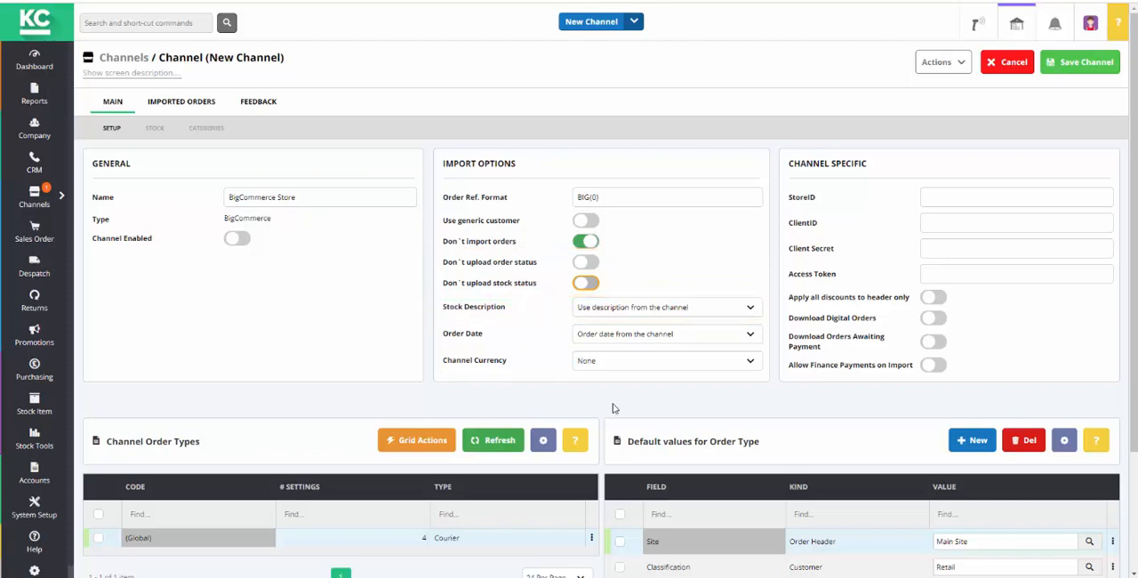
left_click(749, 308)
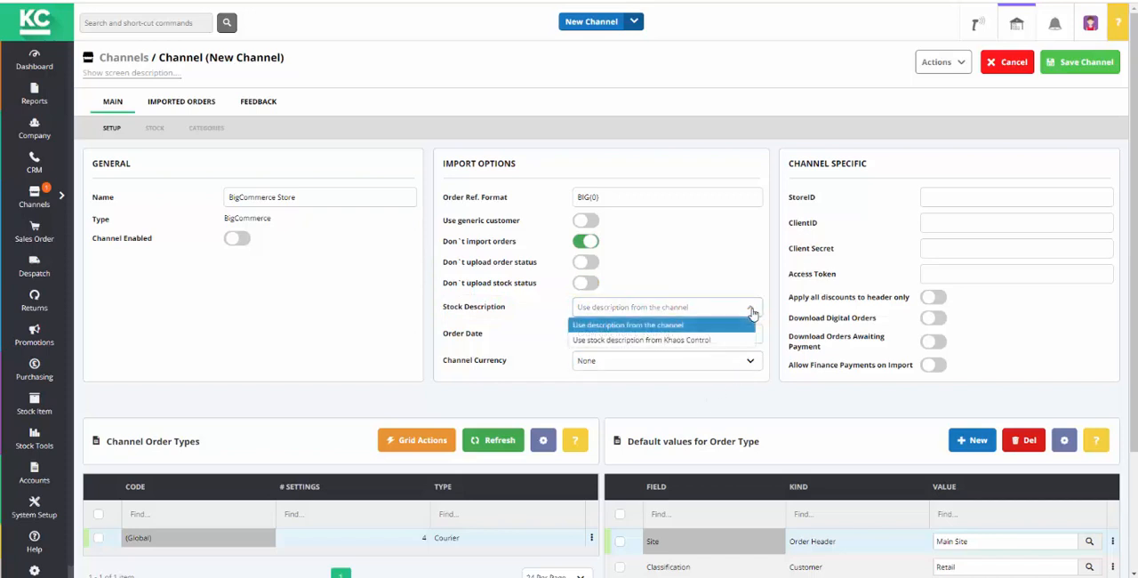
left_click(721, 341)
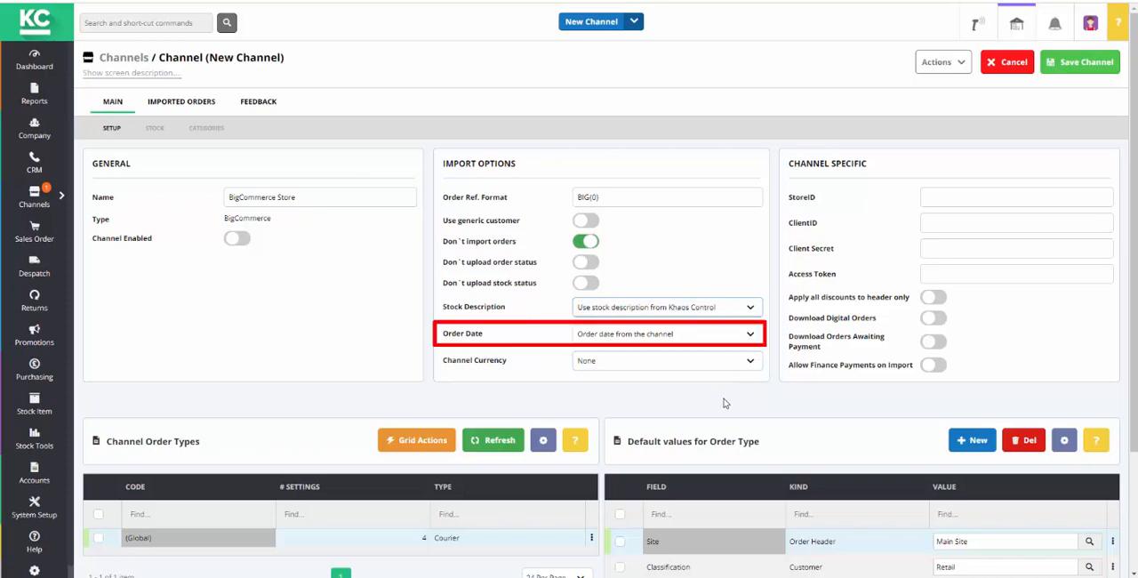
- Set the order date to "Date the order is imported" and the channel currency to Pounds Sterling
left_click(750, 335)
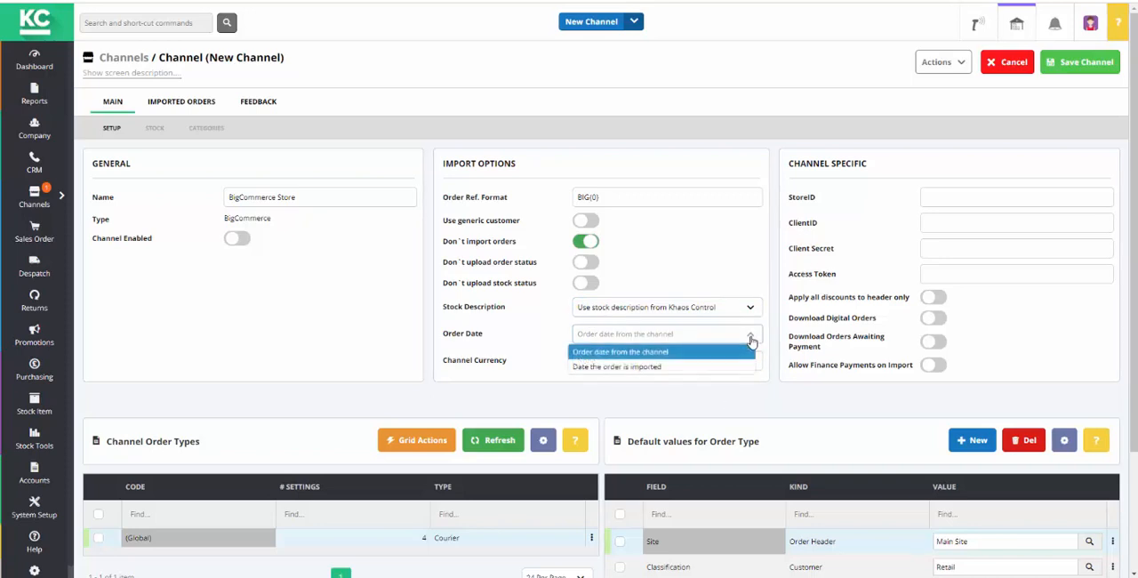
left_click(675, 370)
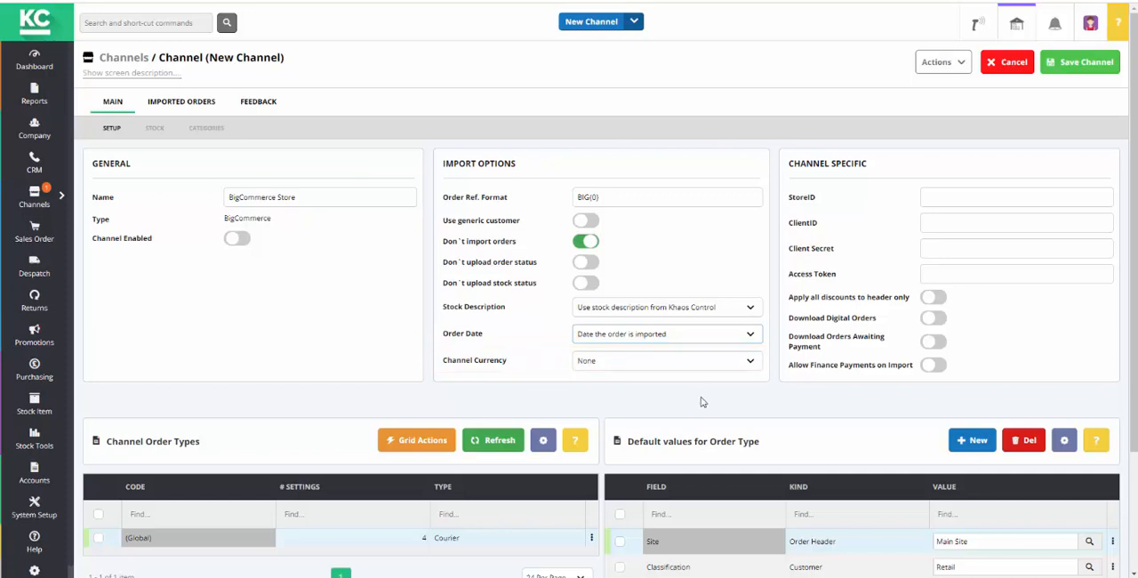
left_click(751, 370)
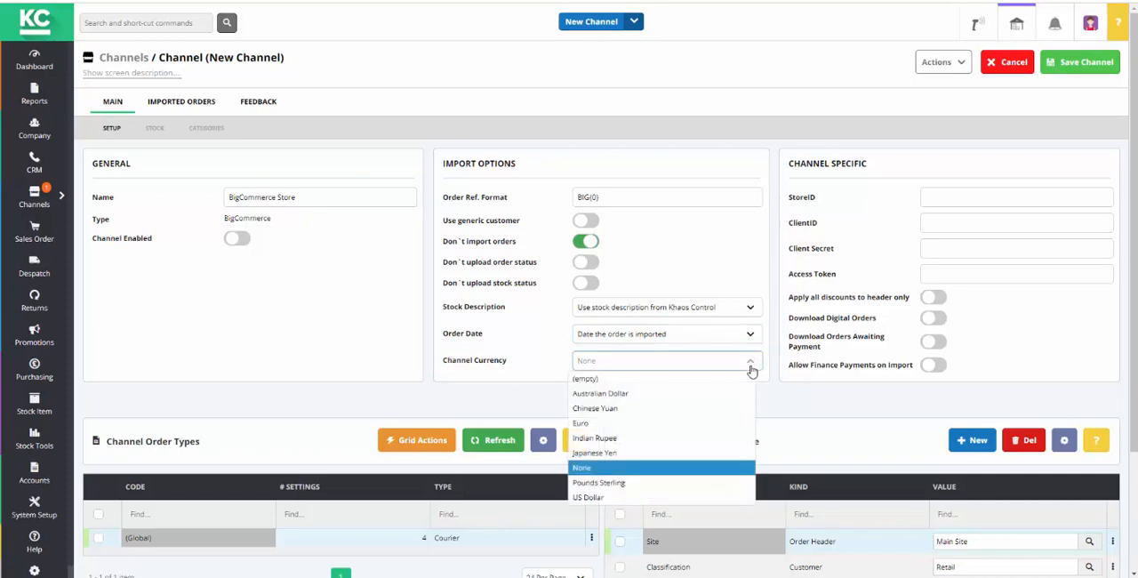
left_click(622, 482)
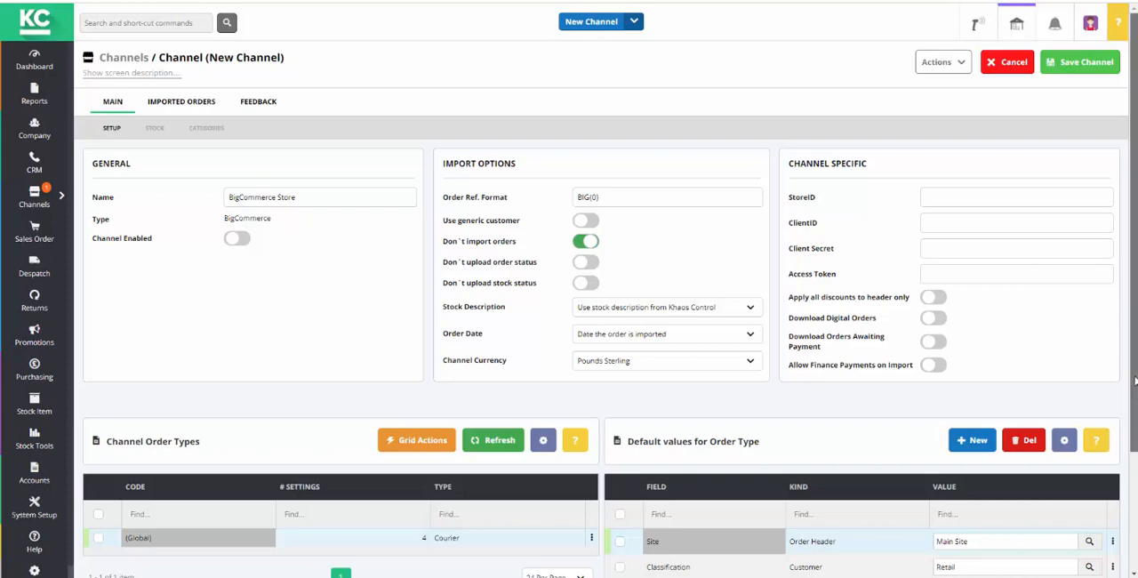
- Select Main Site as the order type's default Site value
scroll(771, 405, "down", 3)
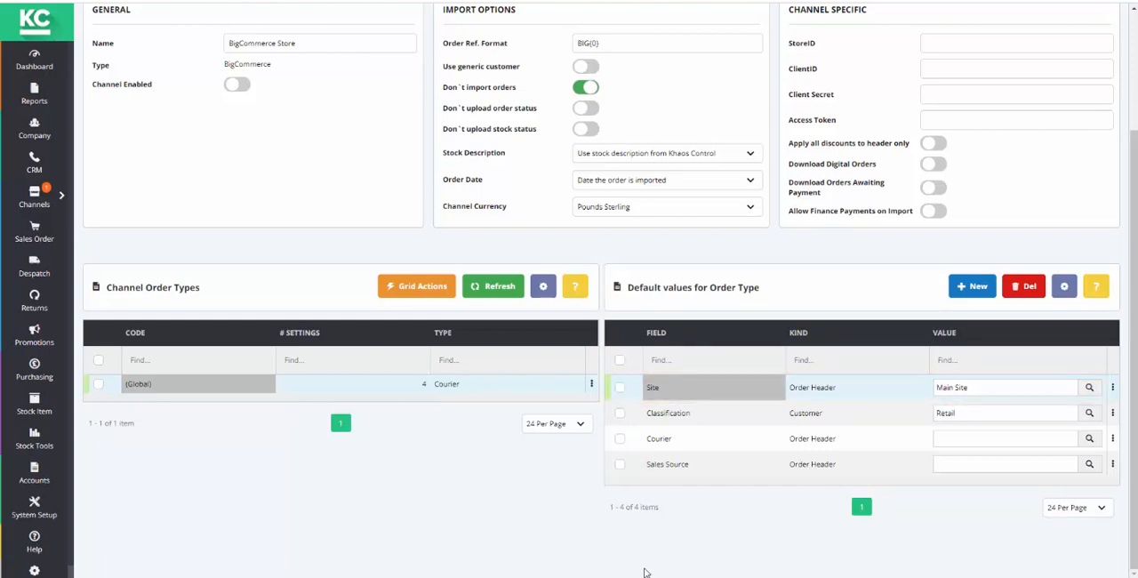
left_click(1090, 389)
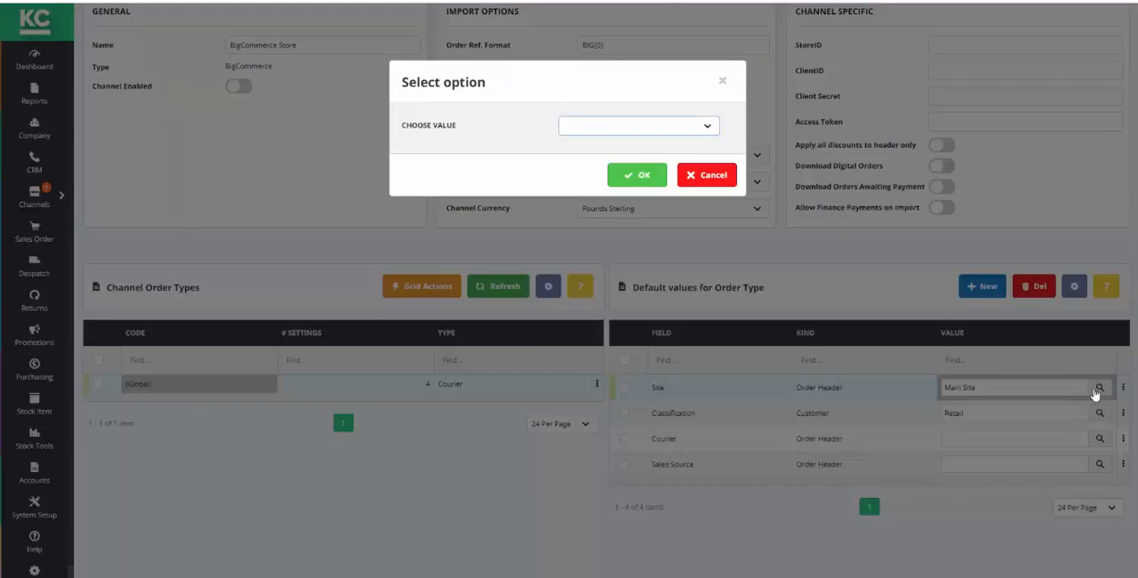
left_click(709, 130)
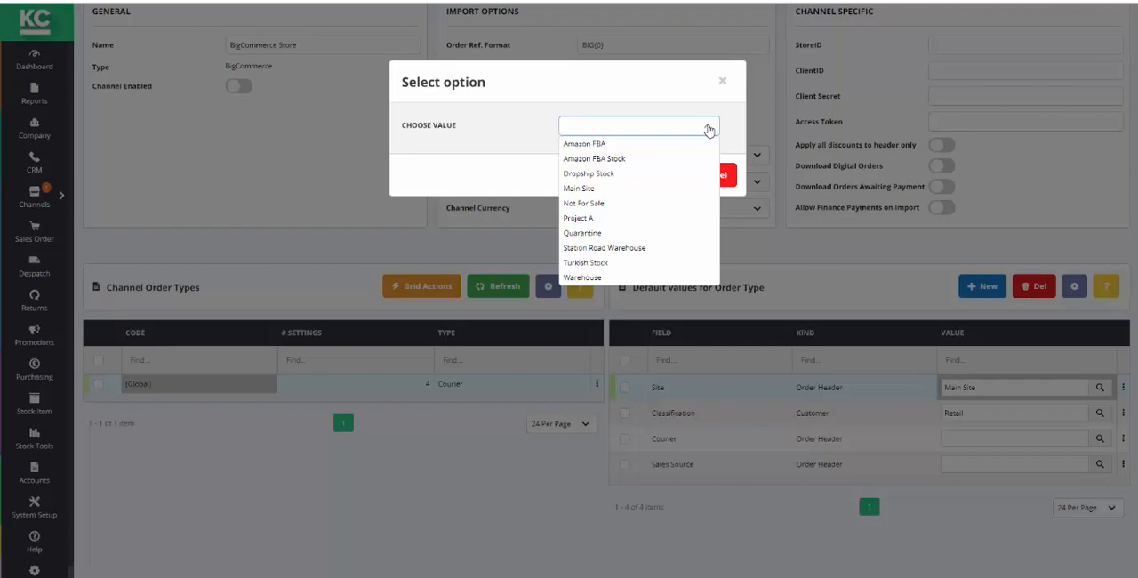
left_click(586, 189)
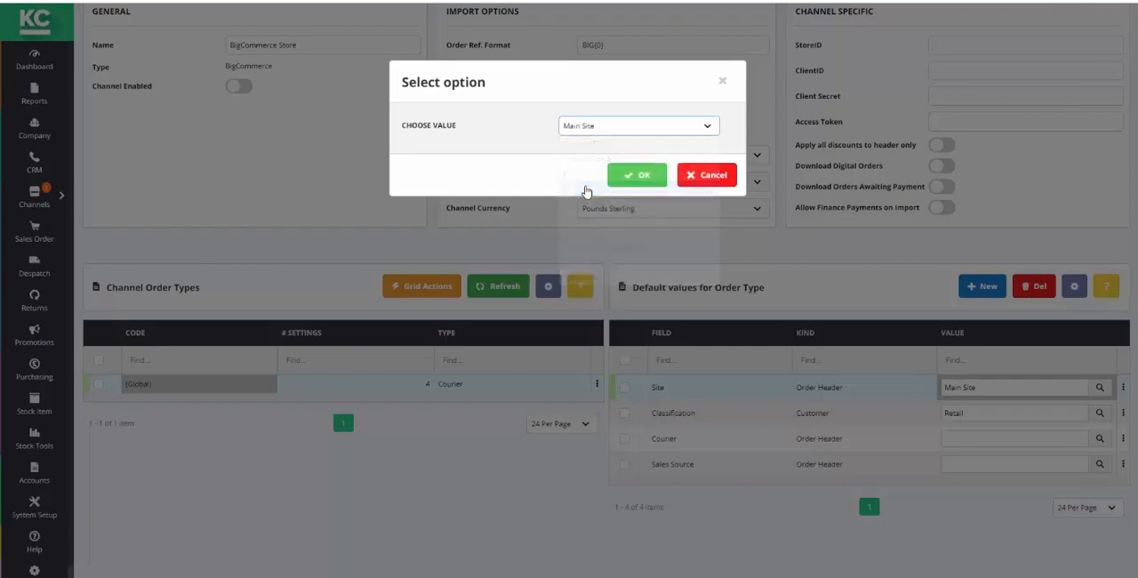
left_click(618, 176)
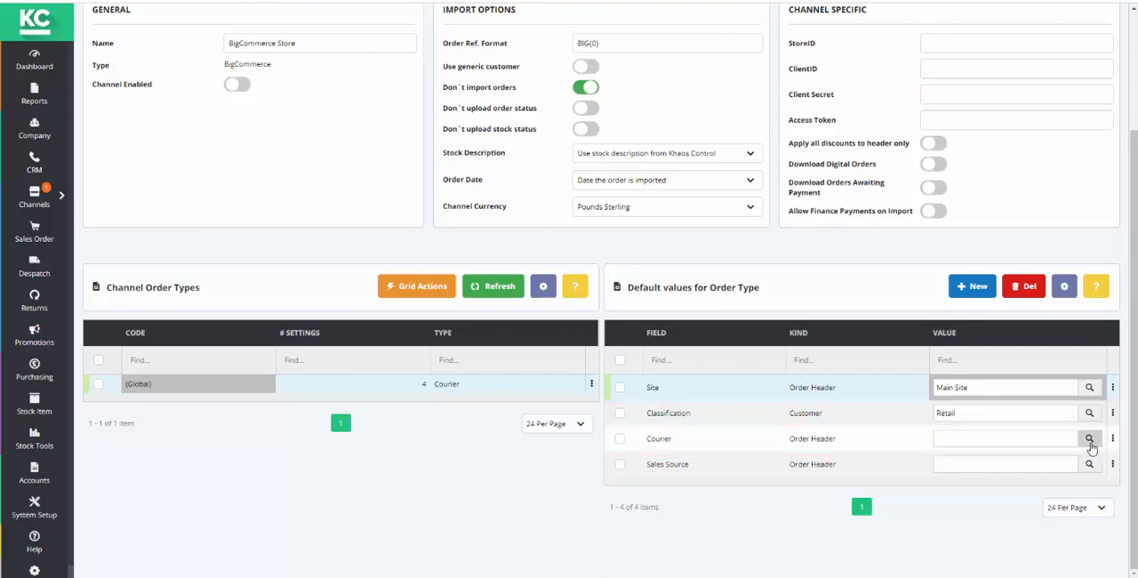
- Set the order type's default Courier value to ShipTheory
left_click(1089, 439)
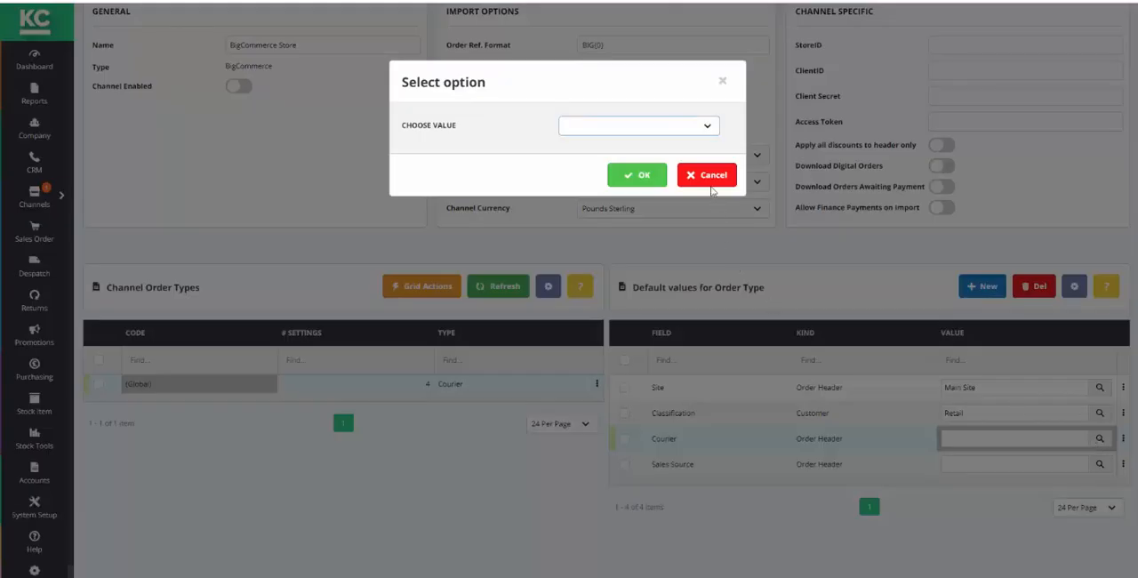
left_click(708, 130)
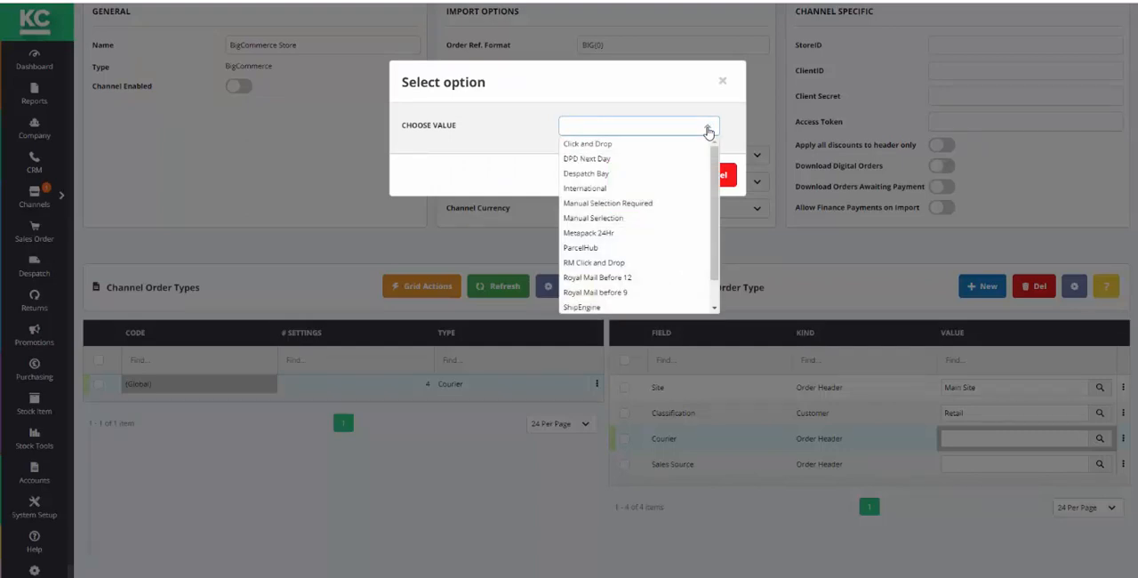
scroll(636, 231, "down", 1)
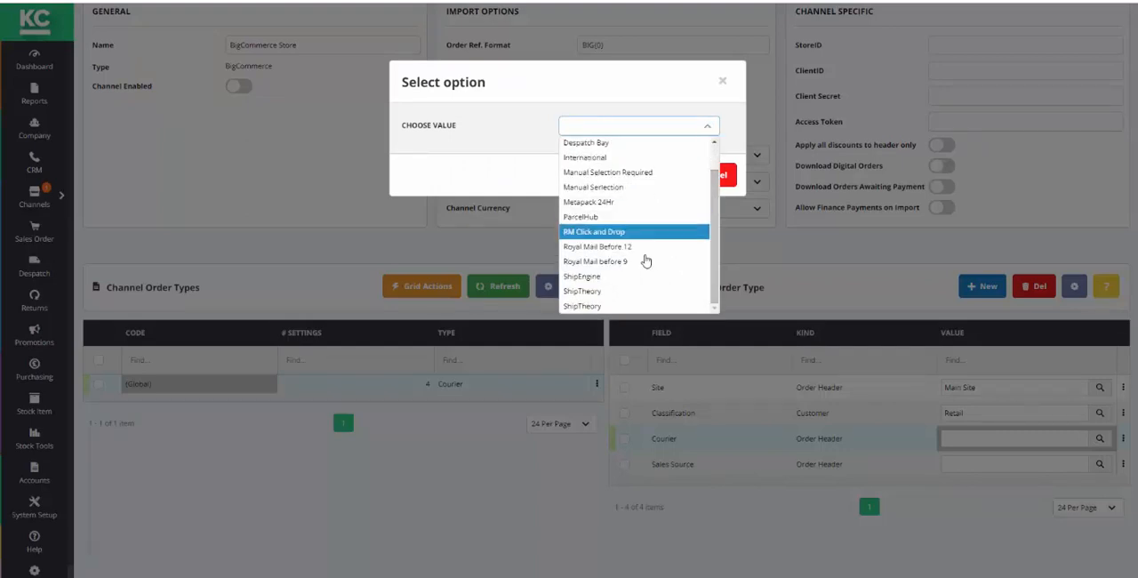
left_click(582, 307)
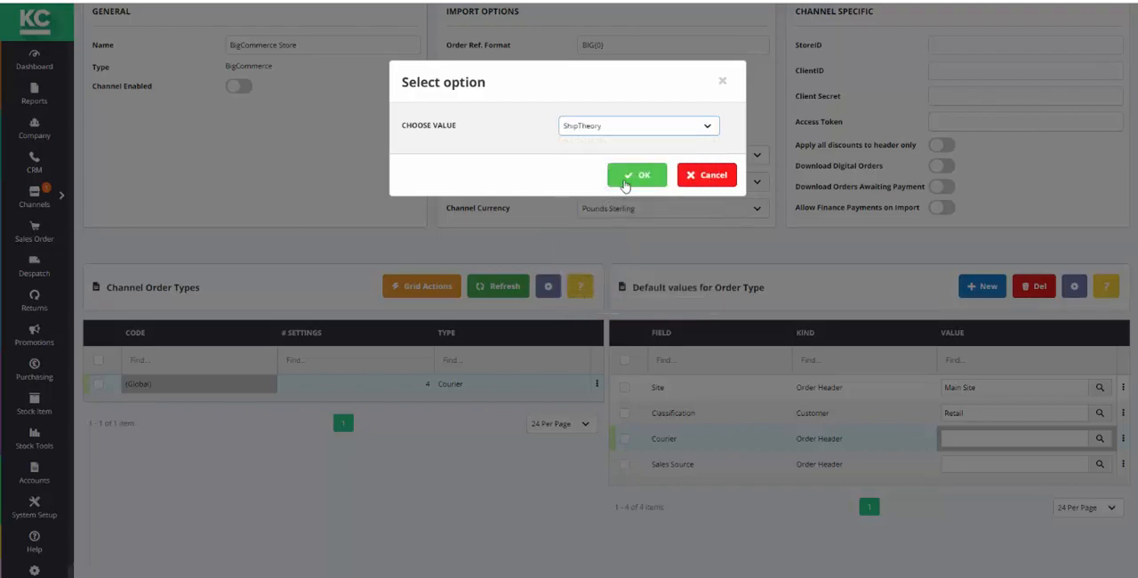
left_click(627, 176)
- Set the order type's default Sales Source value to Internet / Web Order
left_click(1100, 463)
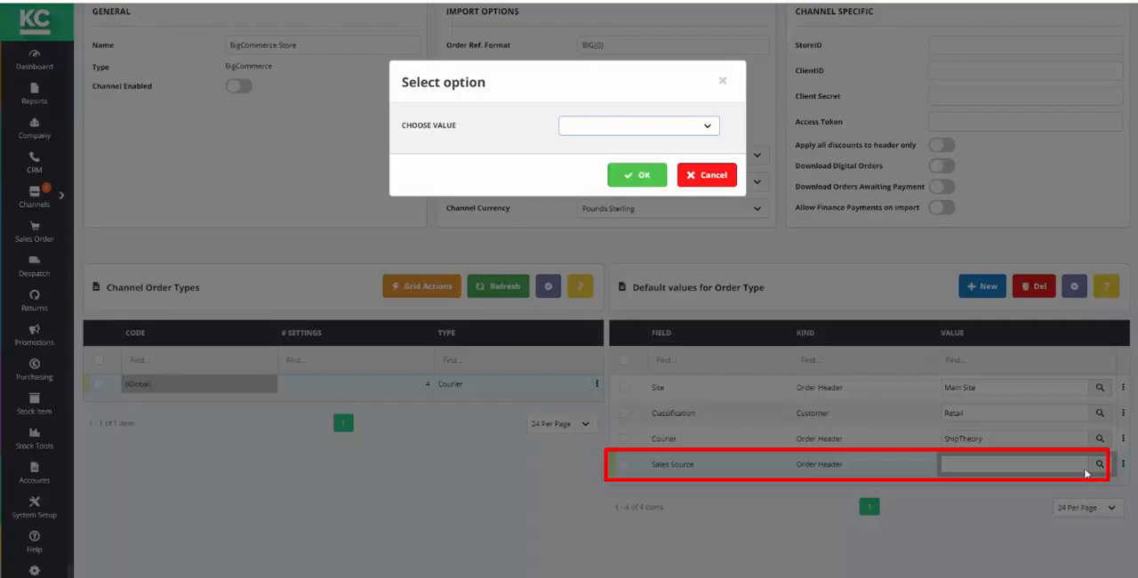
left_click(707, 128)
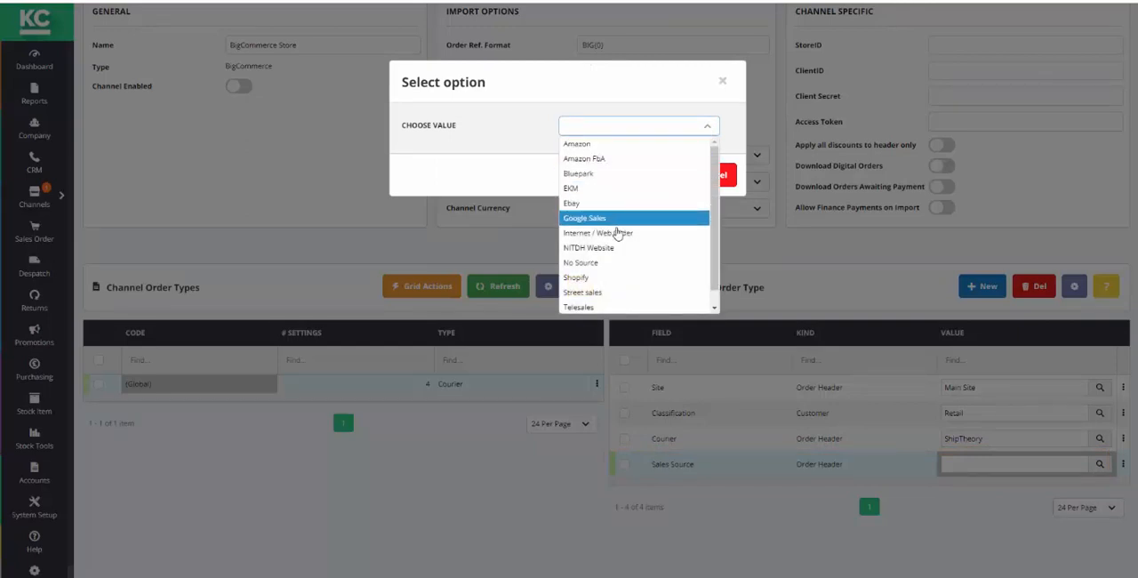
left_click(612, 232)
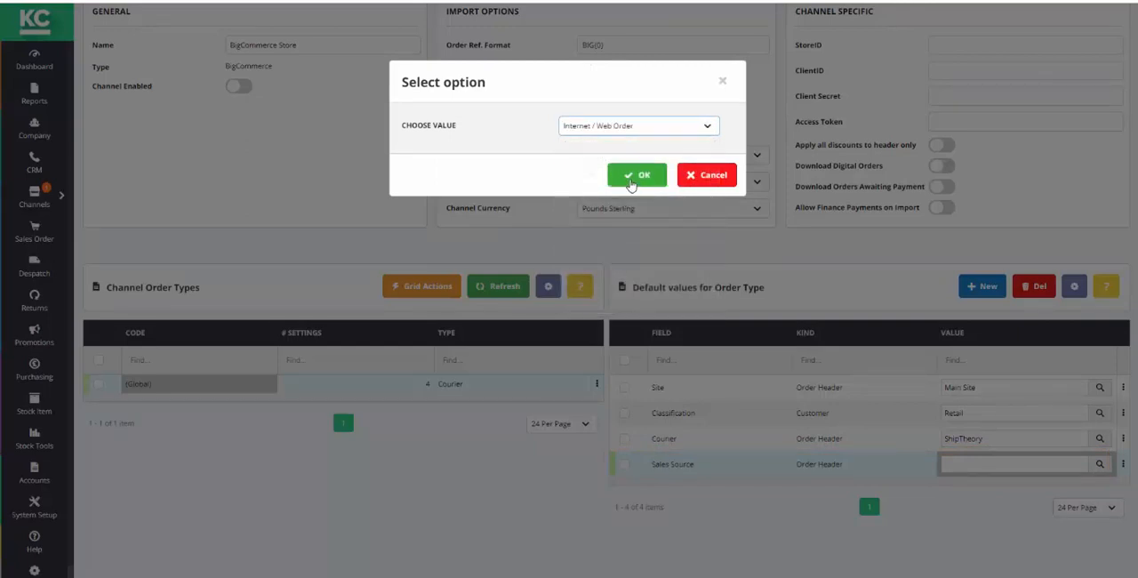
left_click(632, 185)
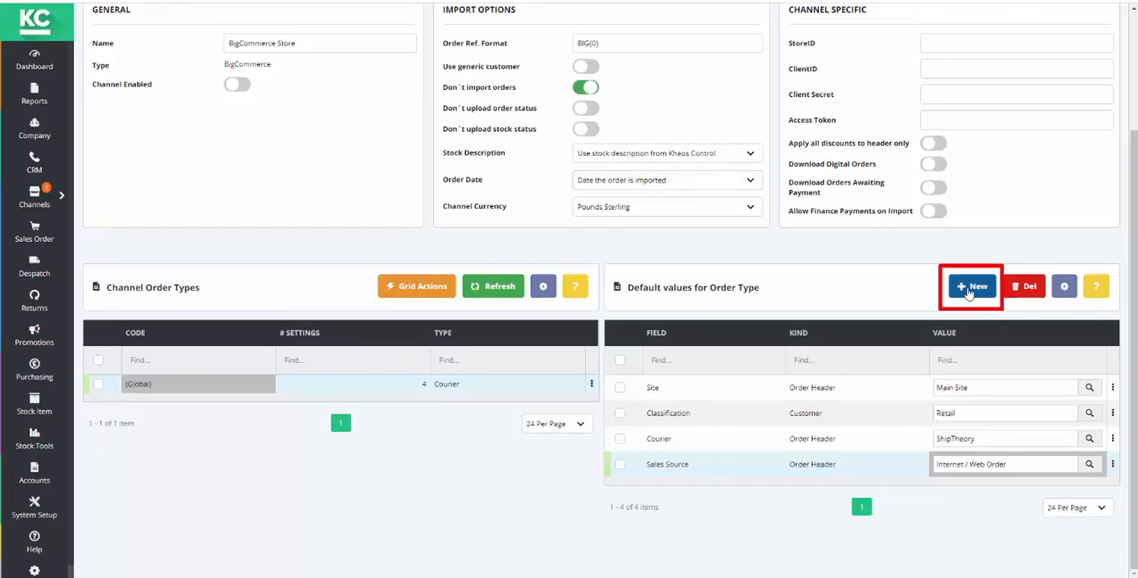
- Review which further fields can be given a default value for the order type, without adding one
left_click(970, 289)
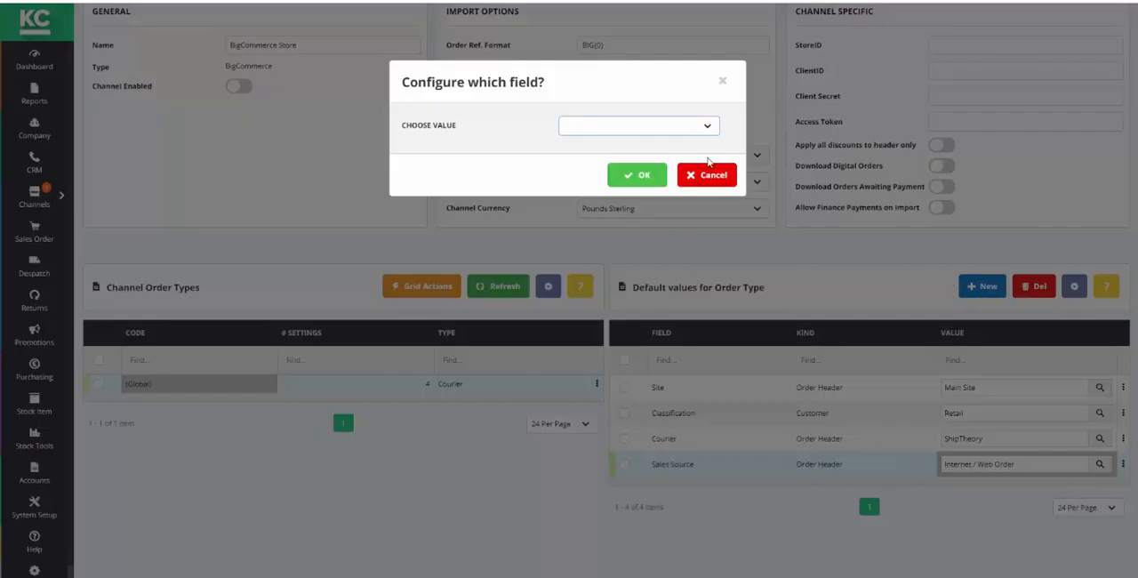
left_click(707, 130)
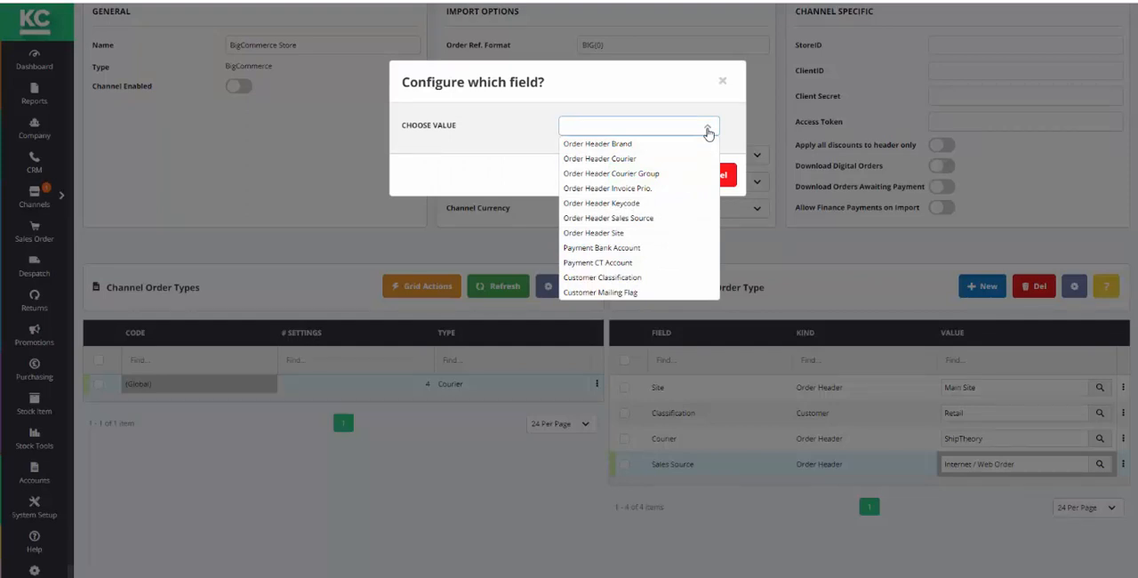
left_click(707, 130)
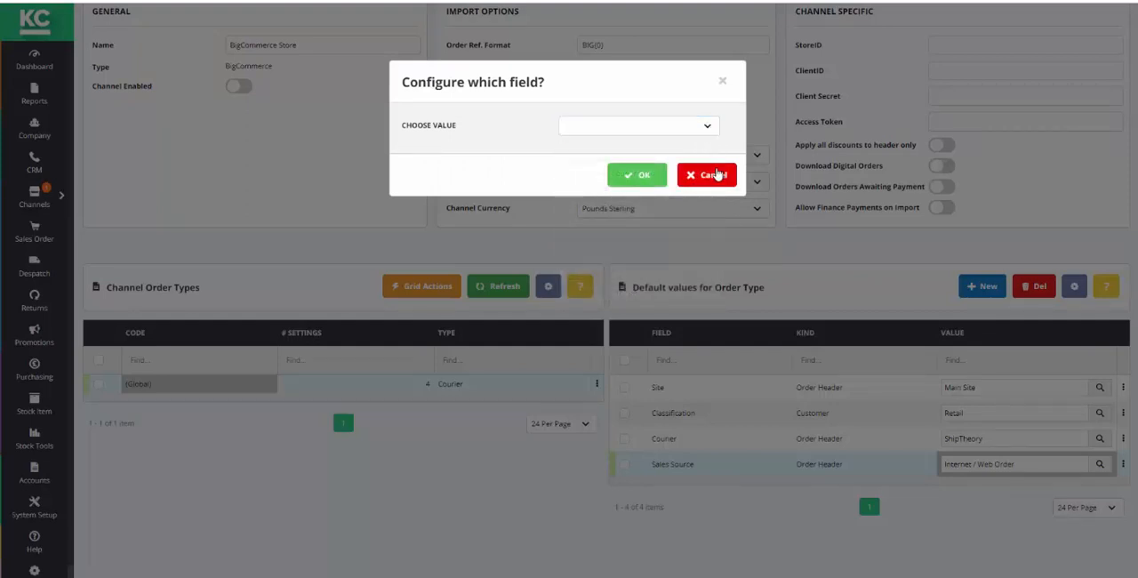
left_click(712, 173)
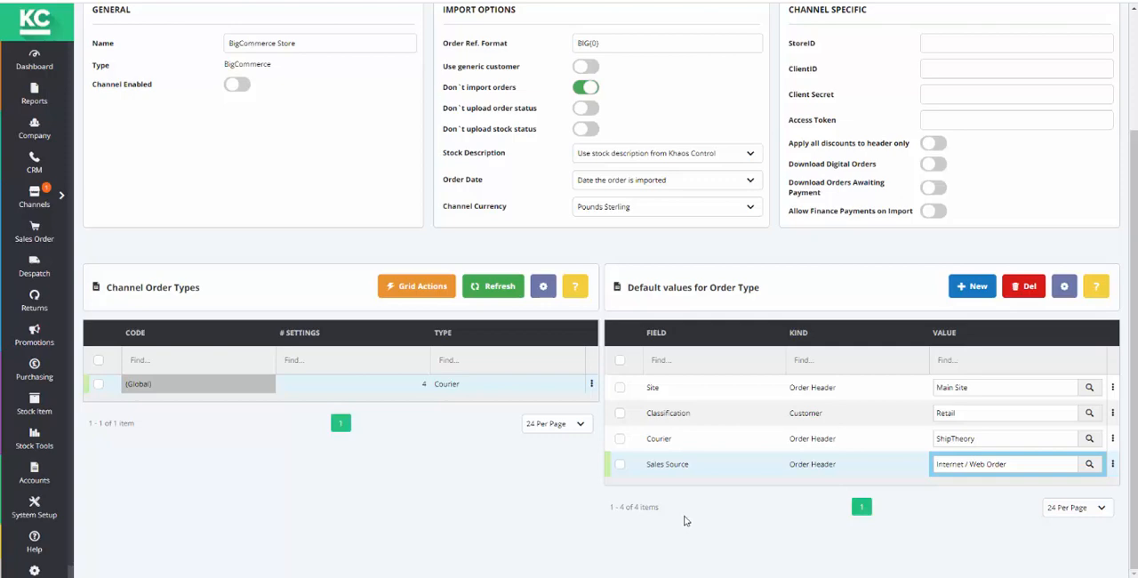
- Enable the channel in its general settings
left_click_drag(1133, 501, 1137, 369)
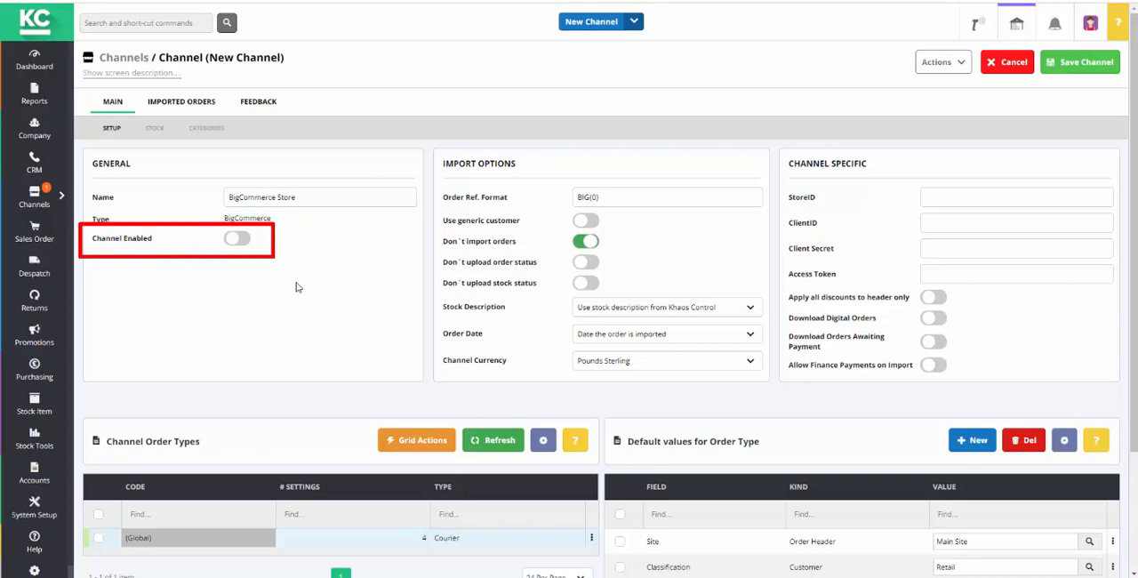
left_click(237, 242)
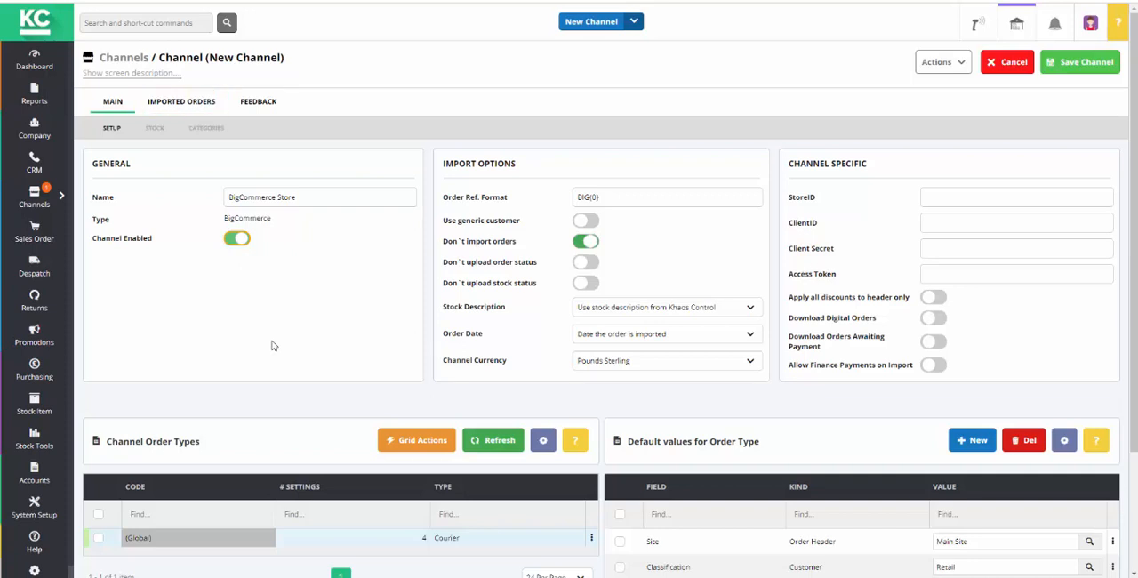
- View the channel's imported orders and the actions available for ignoring or retrying them
left_click(195, 110)
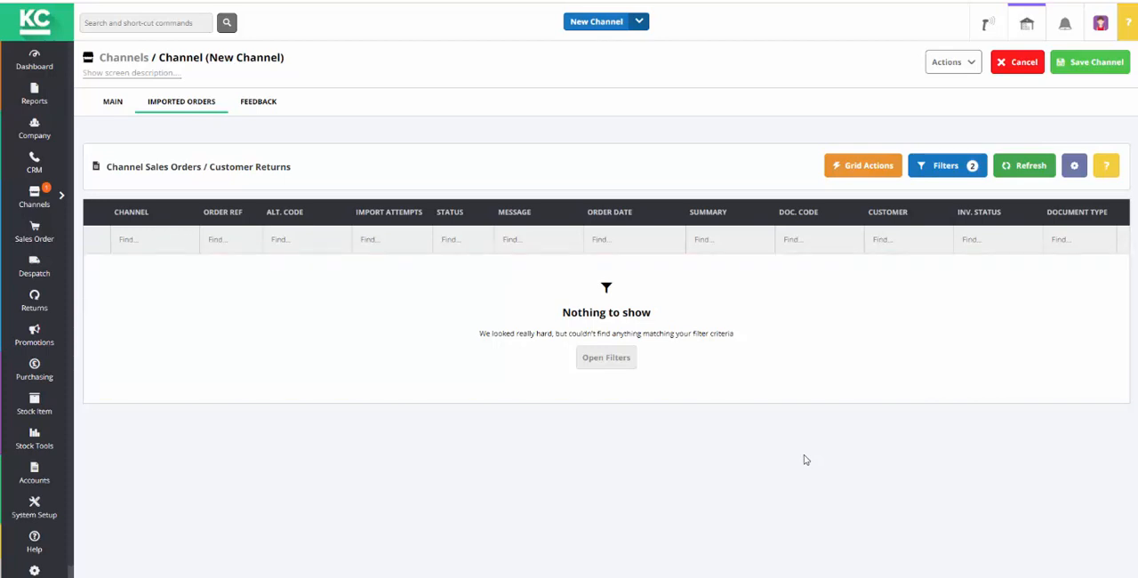
left_click(878, 171)
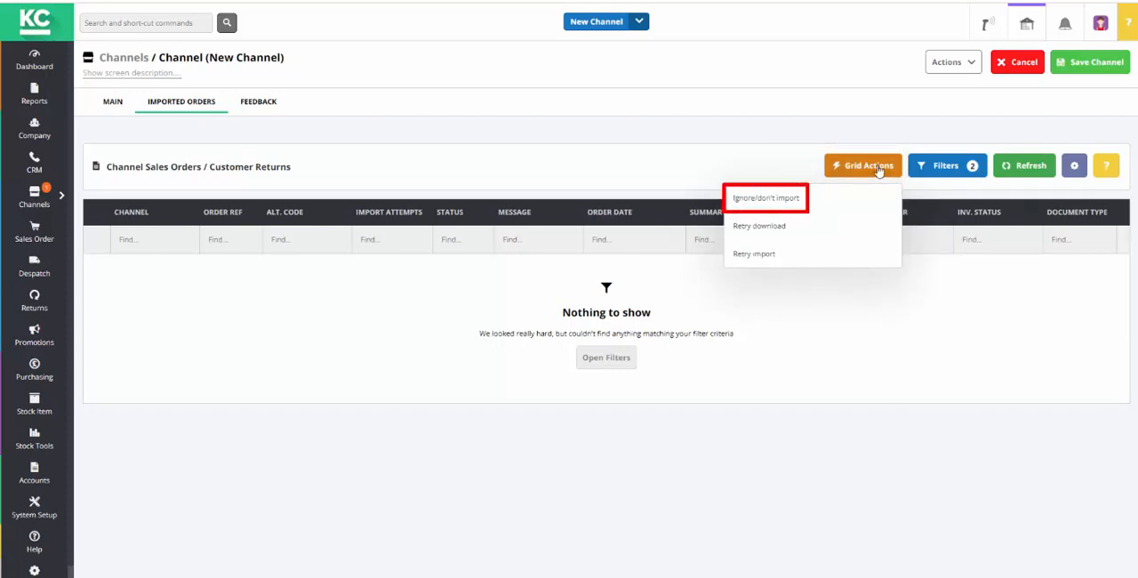
left_click(910, 322)
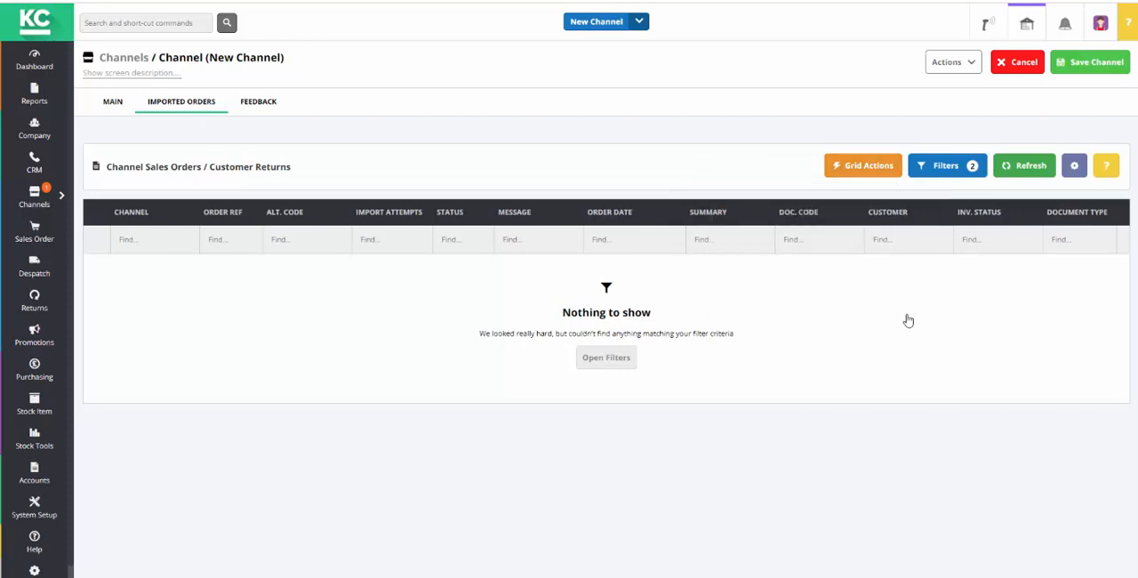
- Return to the channel's main setup and disable "Don't import orders"
left_click(111, 106)
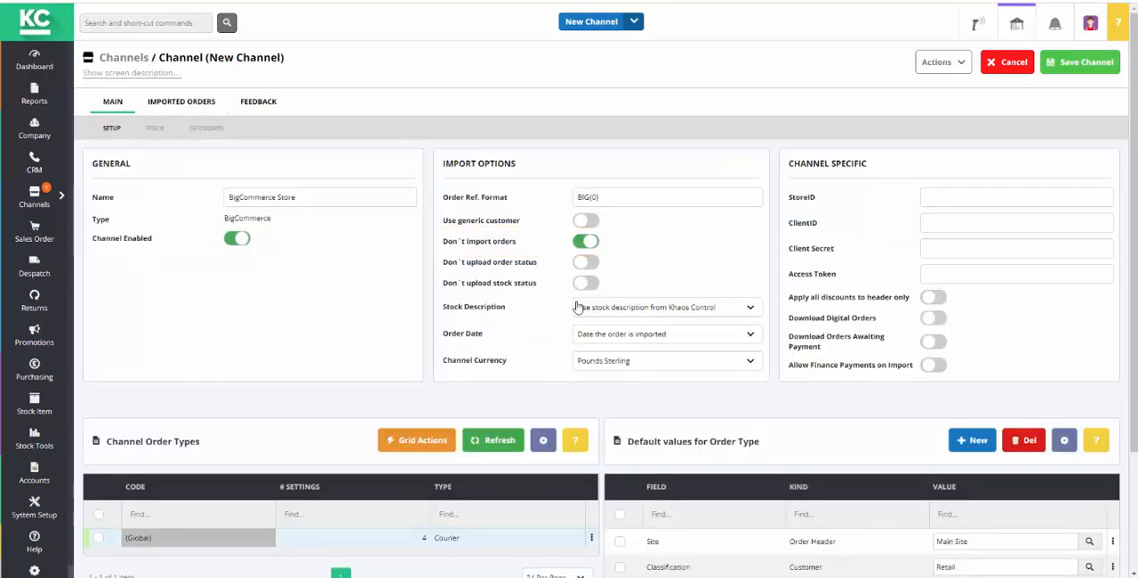
left_click(587, 242)
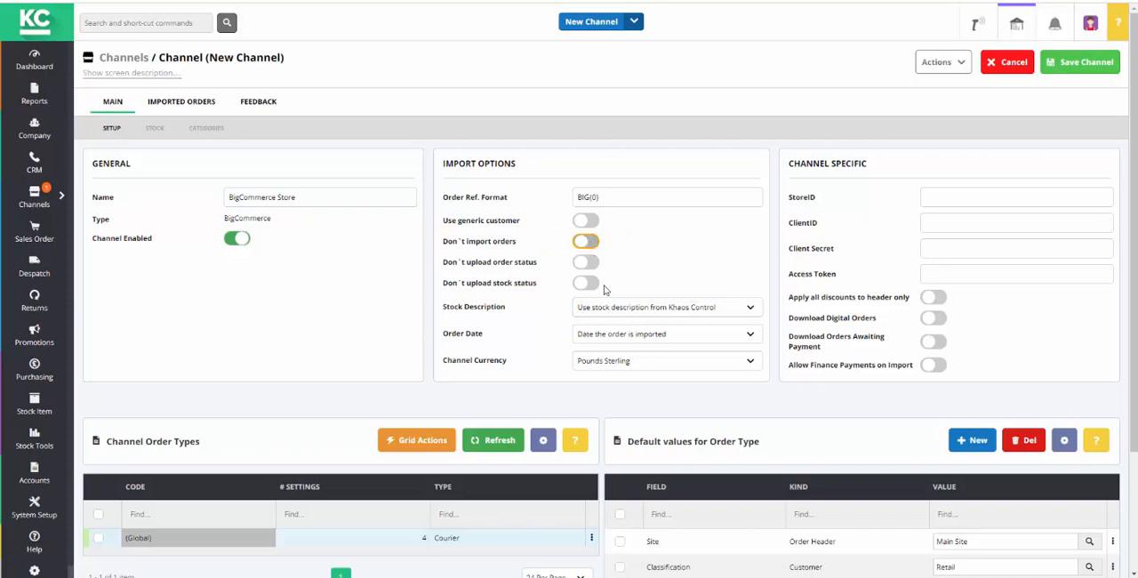